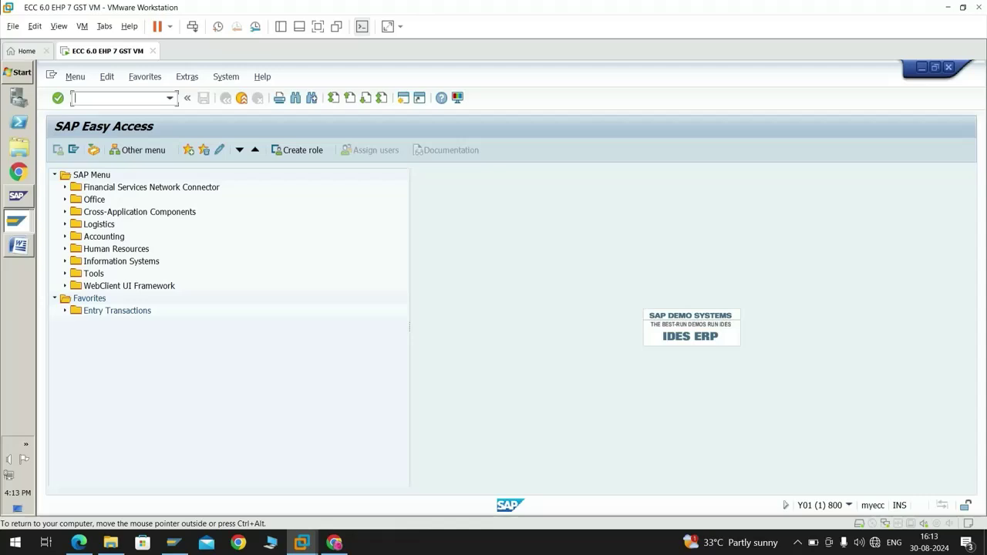
- Start a consignment info record with ME11 for material 50080404, purchasing organization 8007 and plant 8005, proceeding to the first purchasing organization data screen
text(nme11)
key(Return)
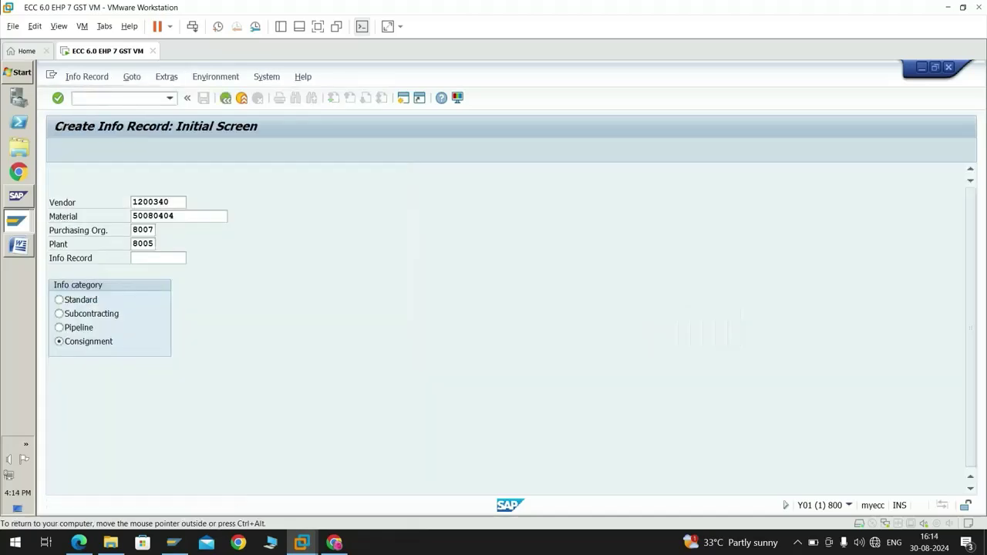
key(Return)
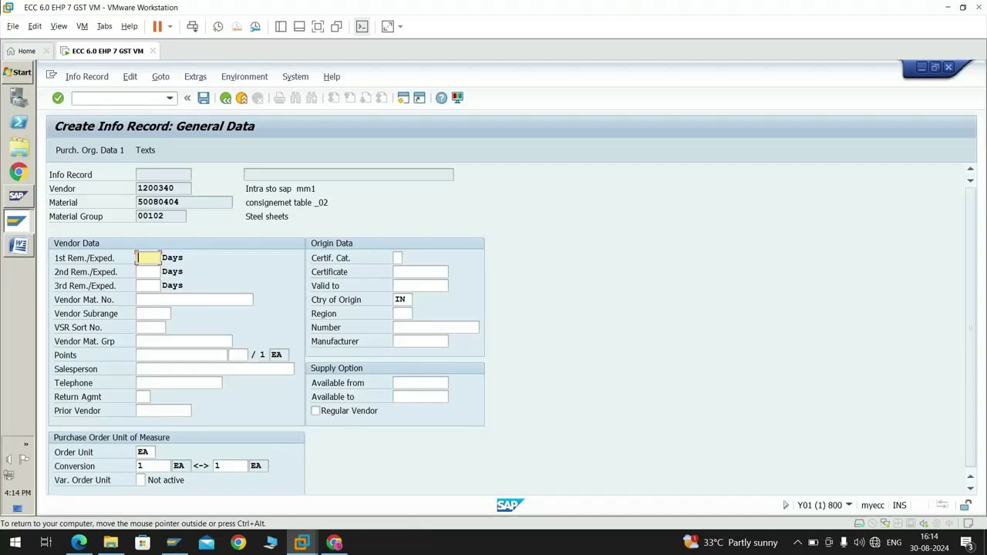
key(Return)
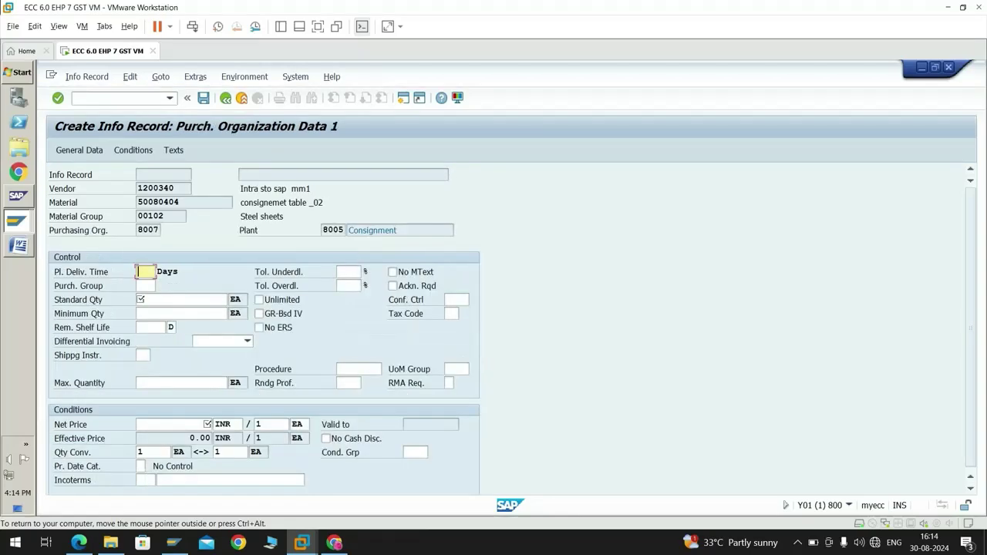
- Set the planned delivery time to 45 days, the purchasing group to 001, and the standard and minimum quantities to 100
text(45)
click(143, 285)
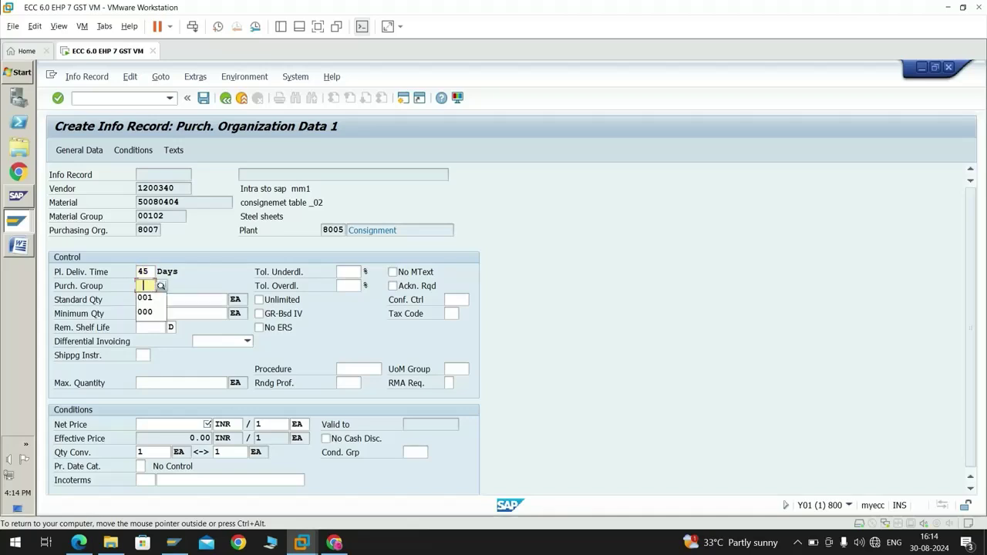
click(142, 298)
click(140, 299)
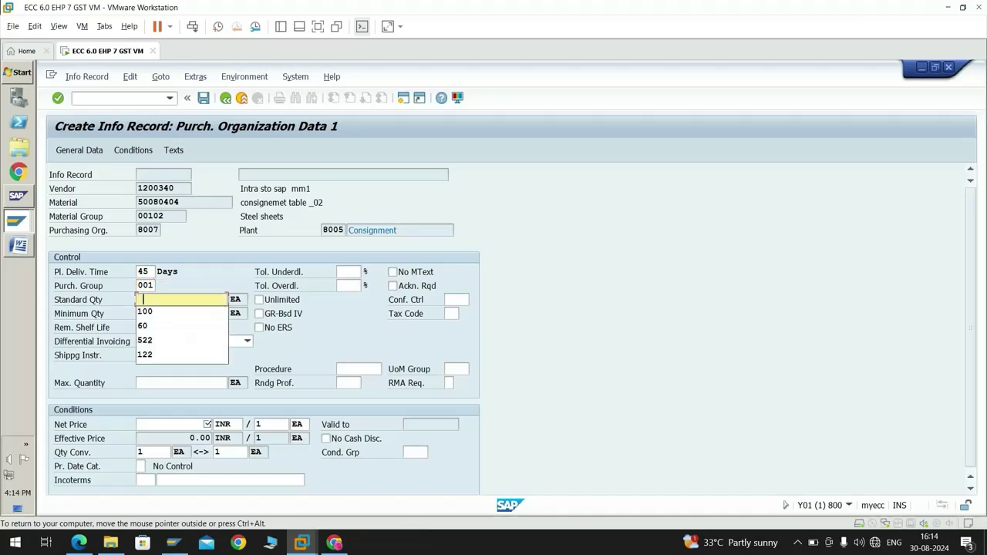
click(145, 311)
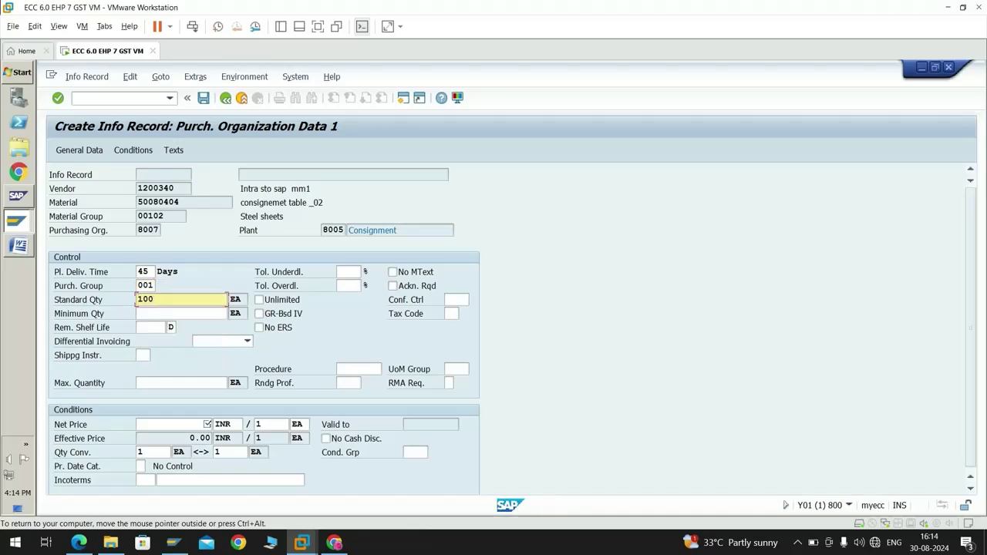
click(143, 313)
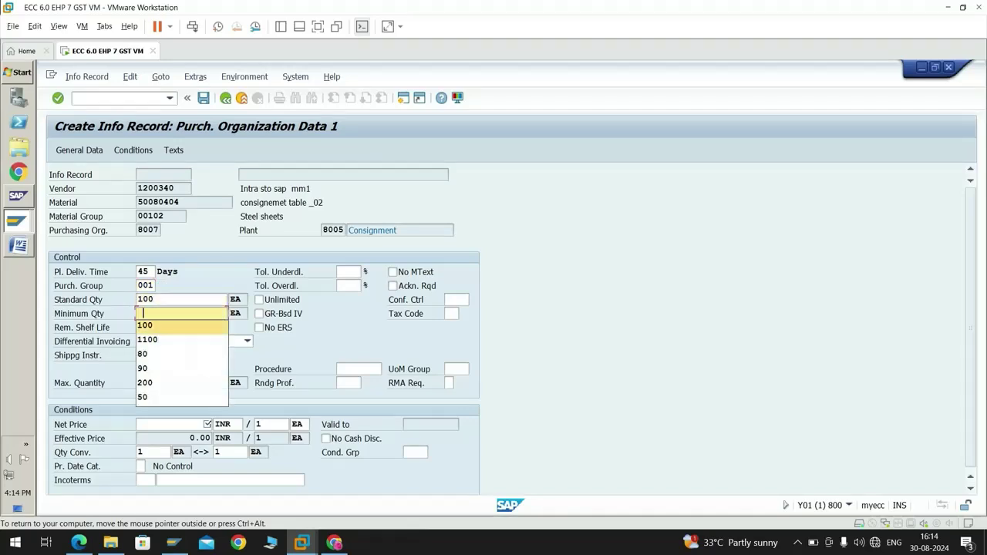
key(Return)
- Set the info record's net price to 5000 INR and save the record
click(171, 424)
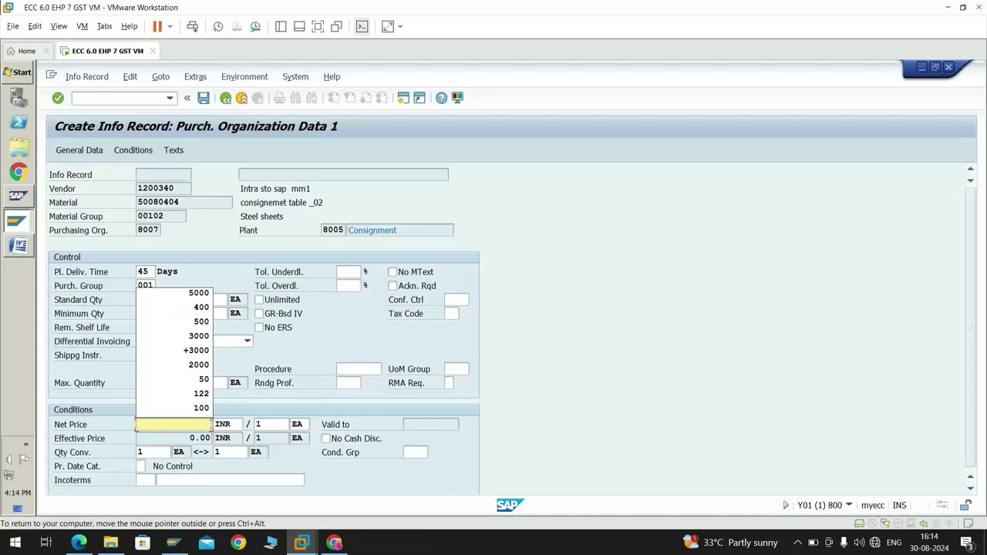
click(173, 292)
key(Return)
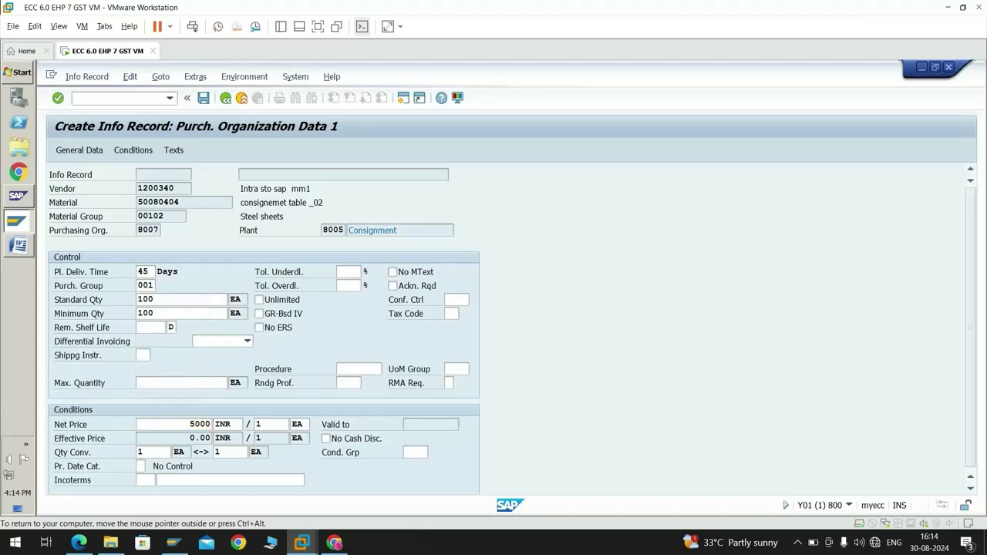
key(Return)
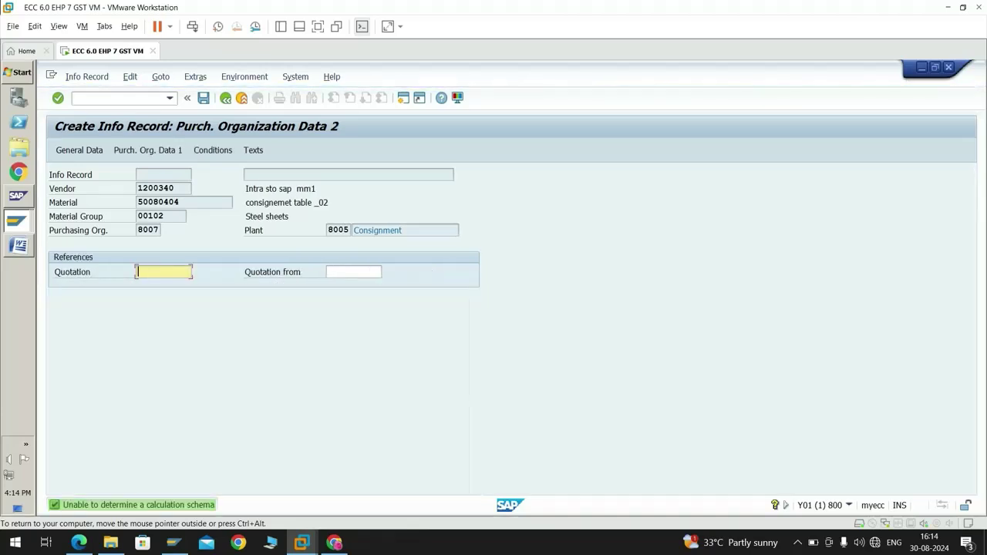
click(204, 98)
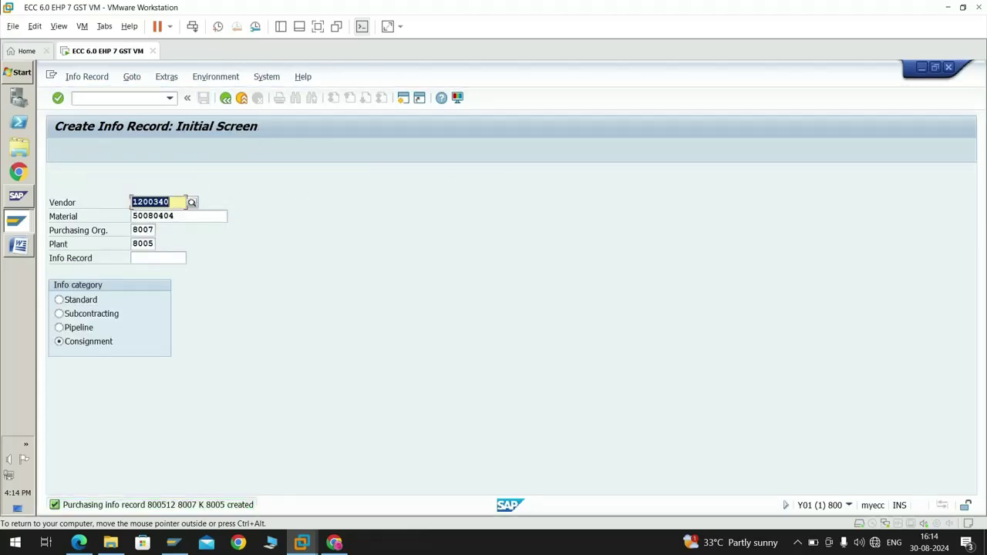
- Open the transaction for creating a purchase order and enter the vendor number in the standard PO header
click(75, 98)
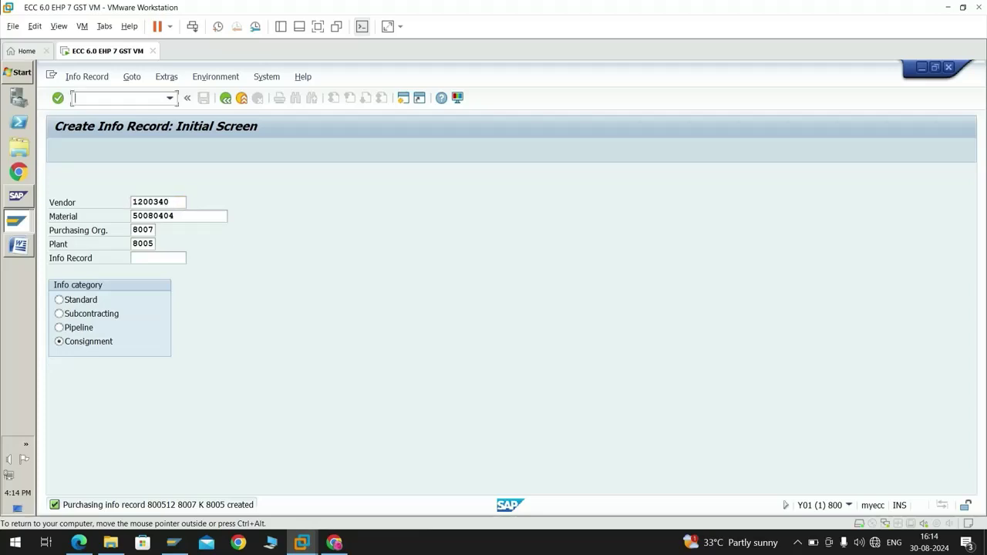
text(/nme)
text(n)
key(Return)
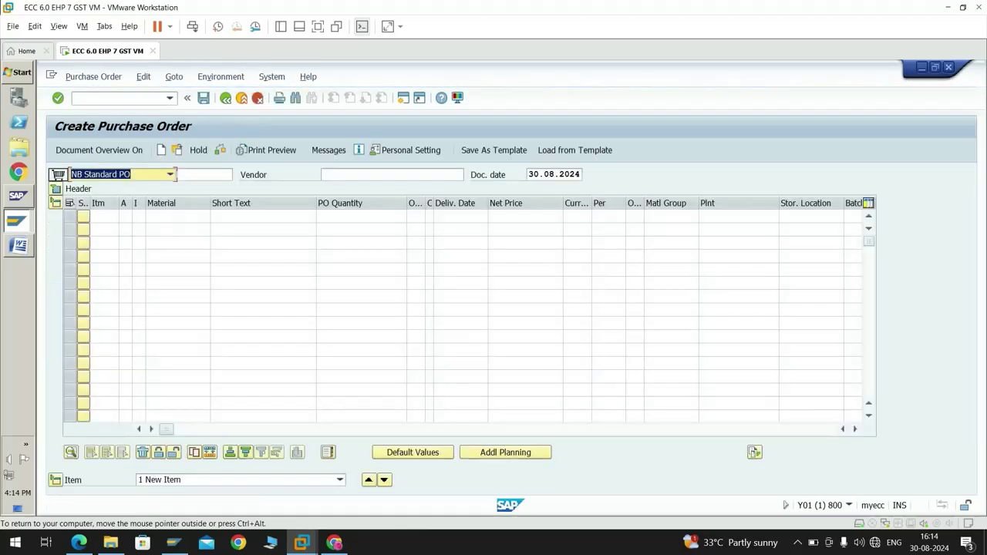
click(322, 174)
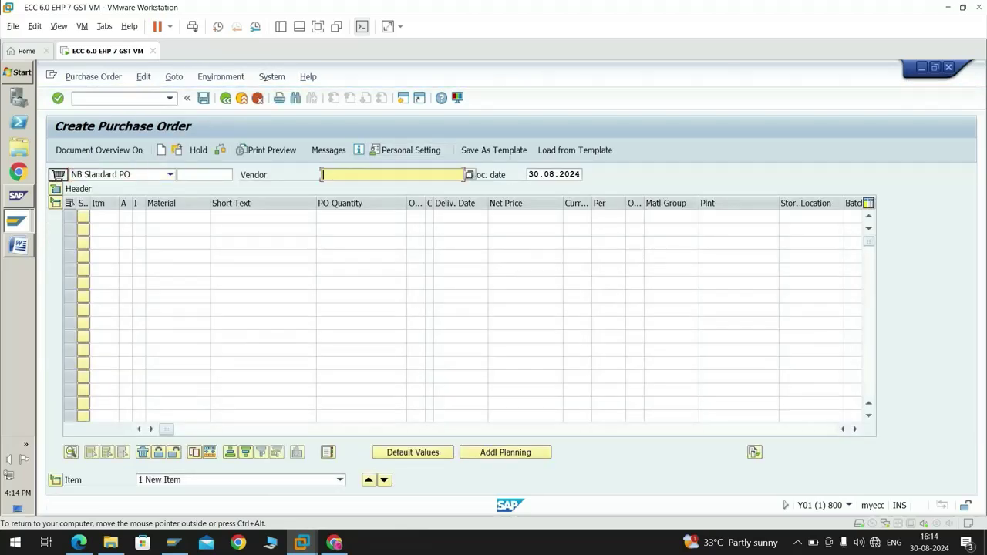
text(1200)
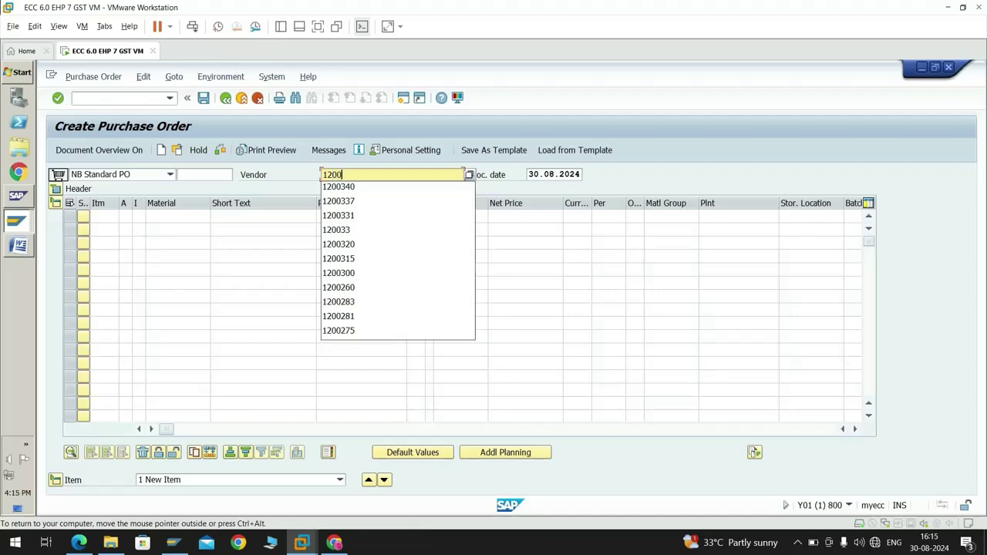
key(Return)
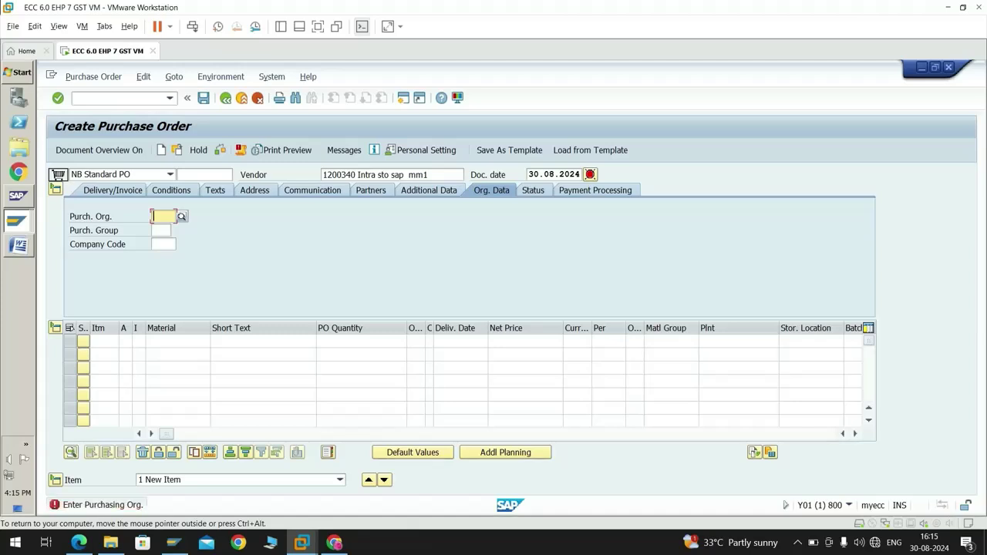
- Assign purchasing organization 8007 and purchasing group 001 in the purchase order's organizational data
key(space)
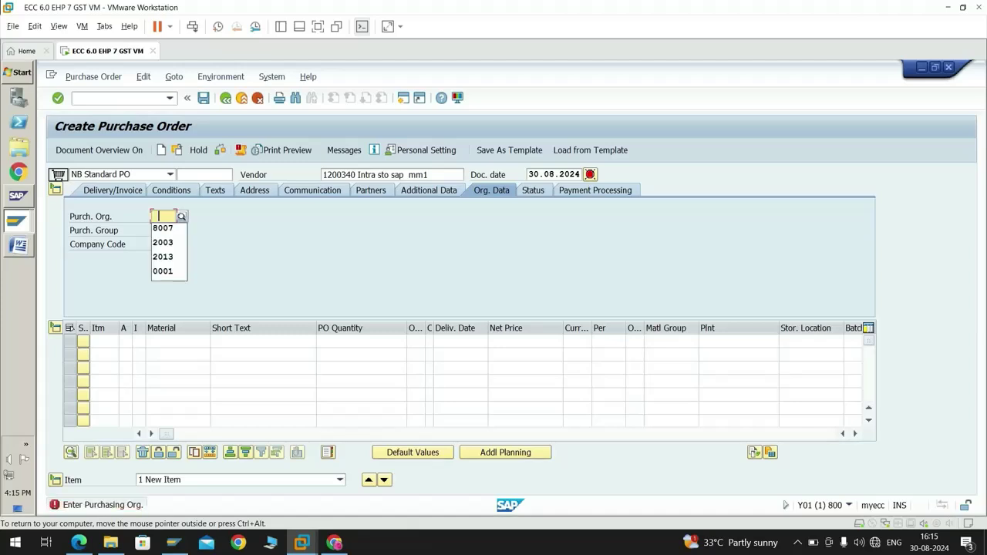
key(Down)
key(Return)
click(161, 229)
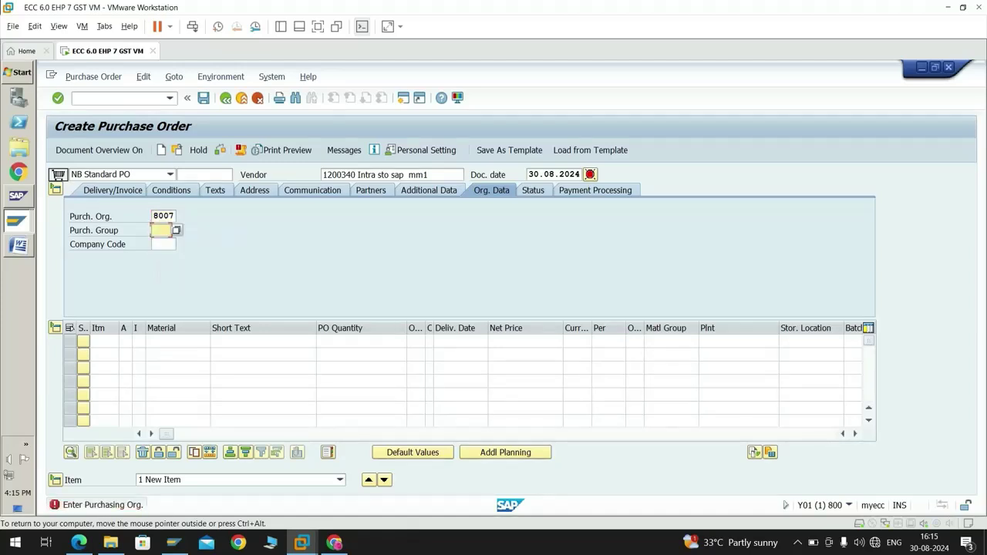
key(space)
key(Down)
key(Return)
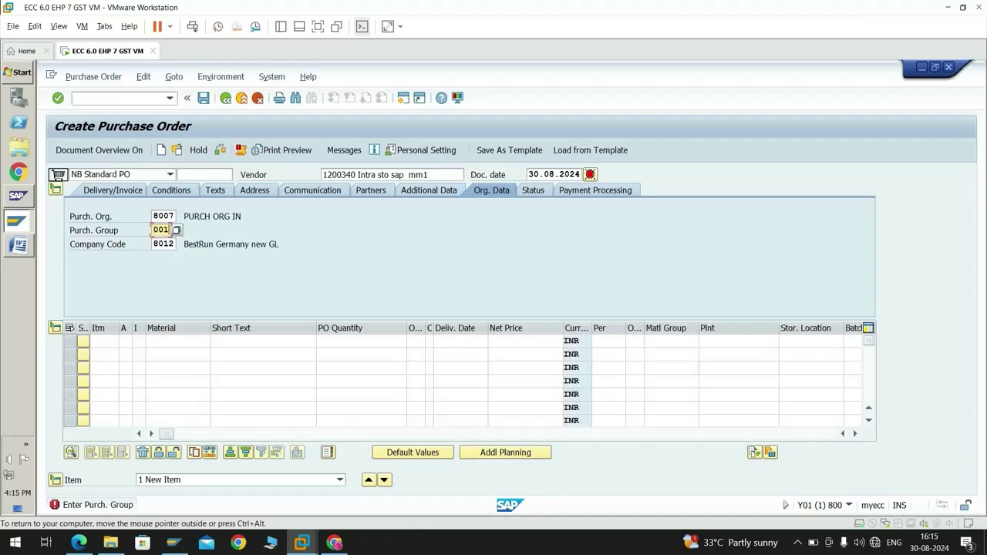
- Enter material 50080404 in the first item line of the purchase order
click(146, 341)
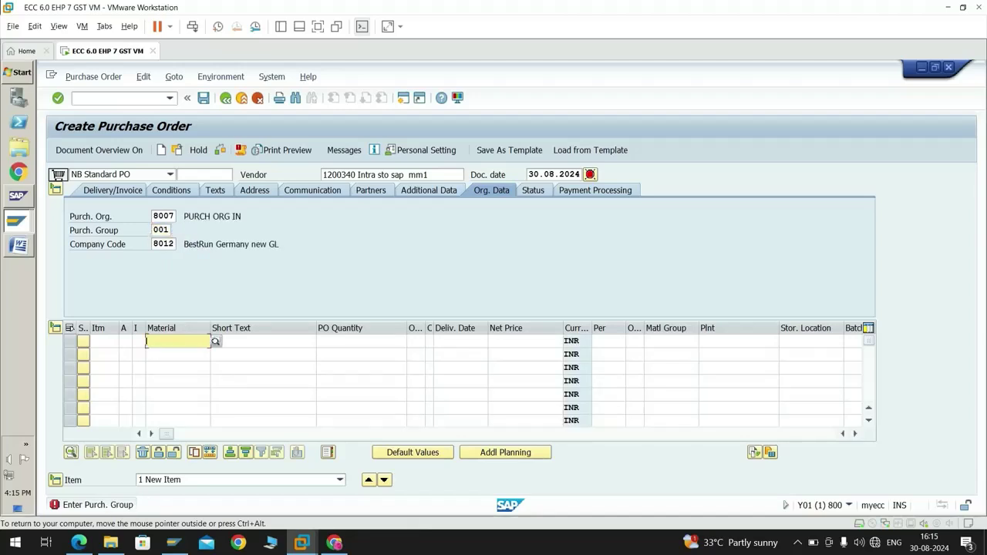
key(space)
key(space)
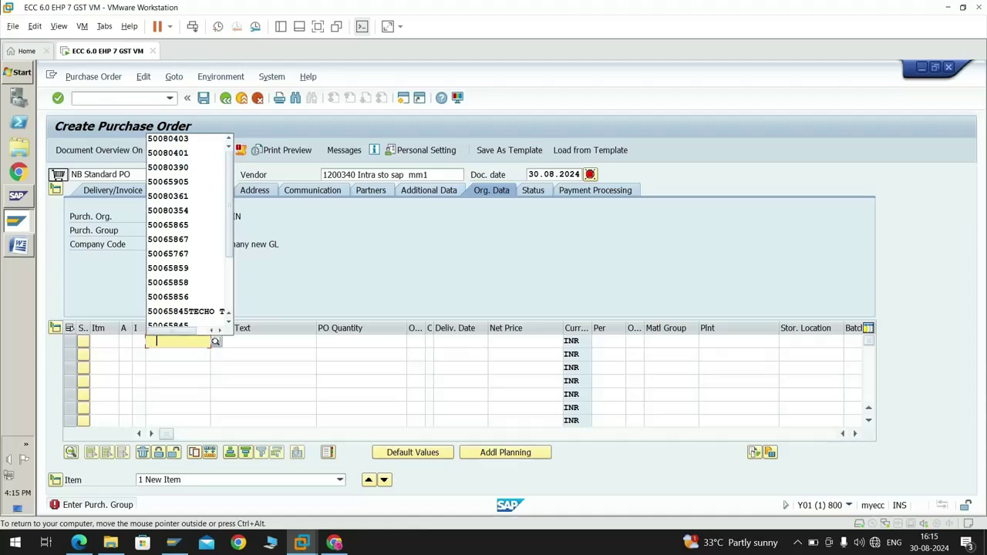
key(Return)
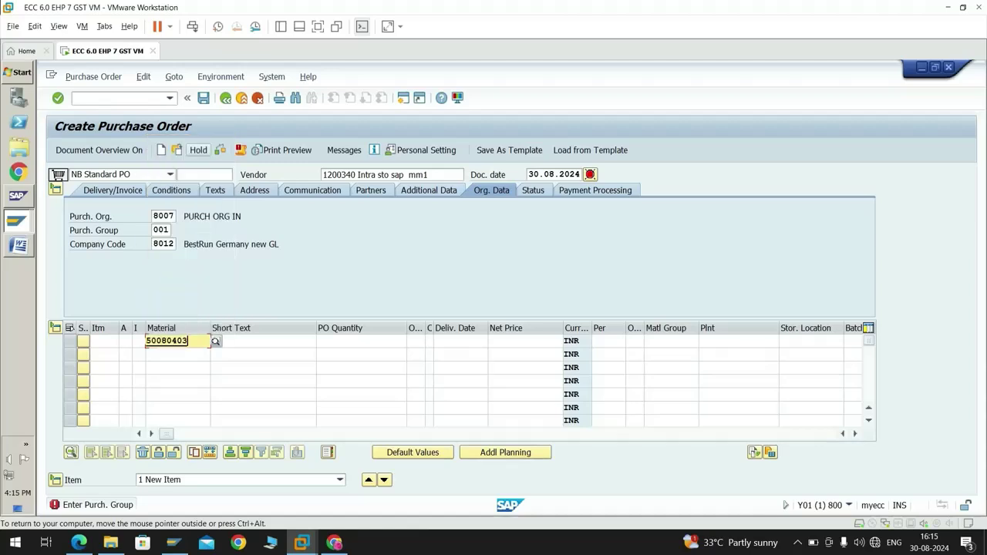
key(BackSpace)
text(4)
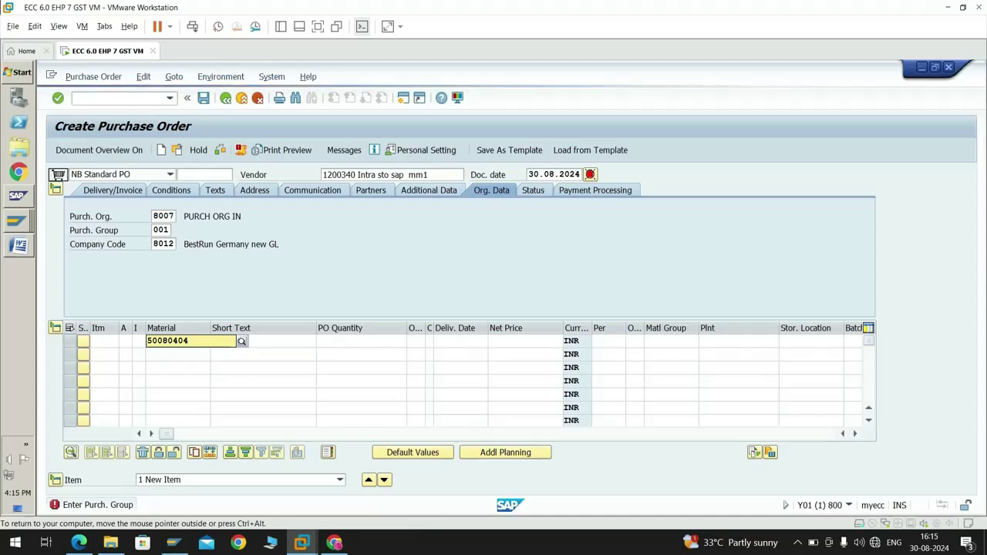
key(BackSpace)
text(3)
key(Return)
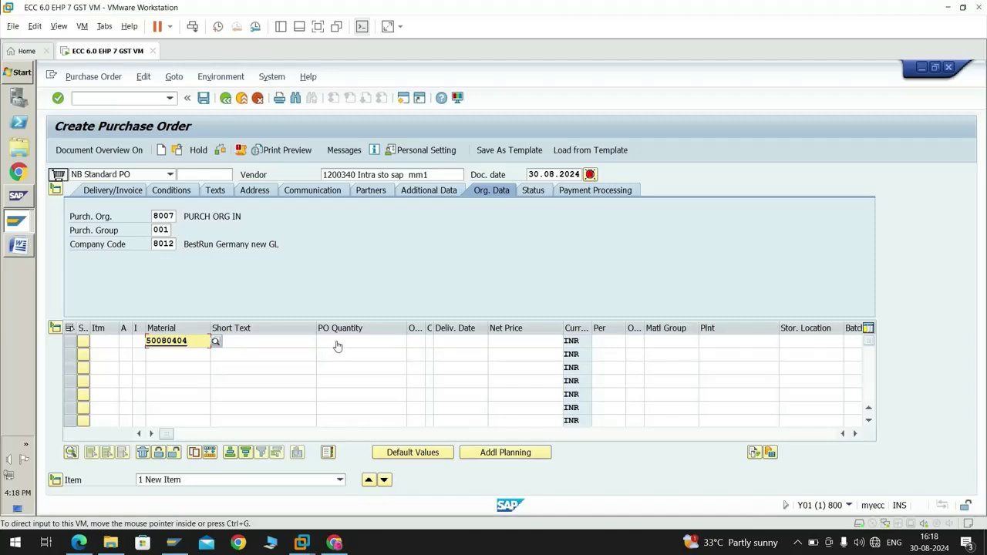
- Set the first item's PO quantity to 500 and its net price to 8000
click(356, 343)
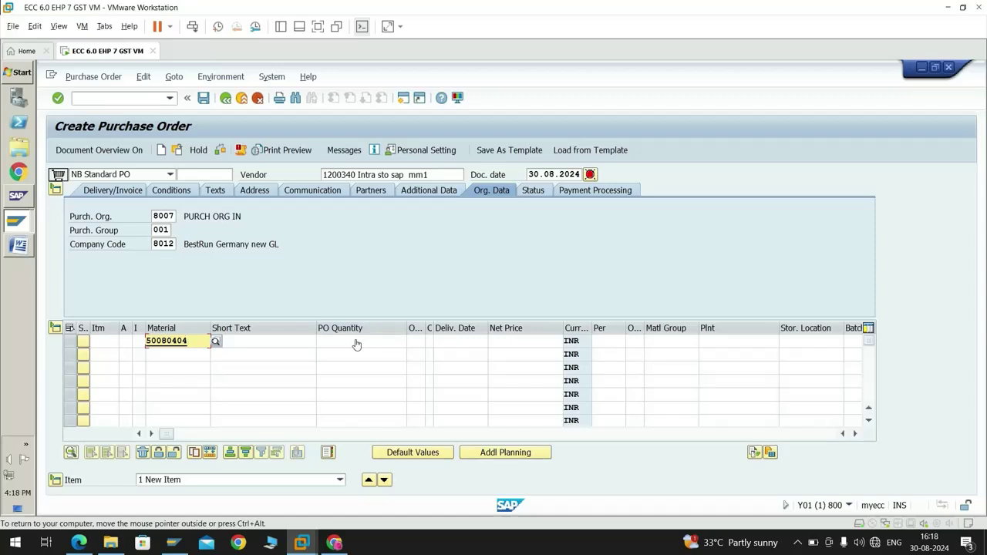
text(500)
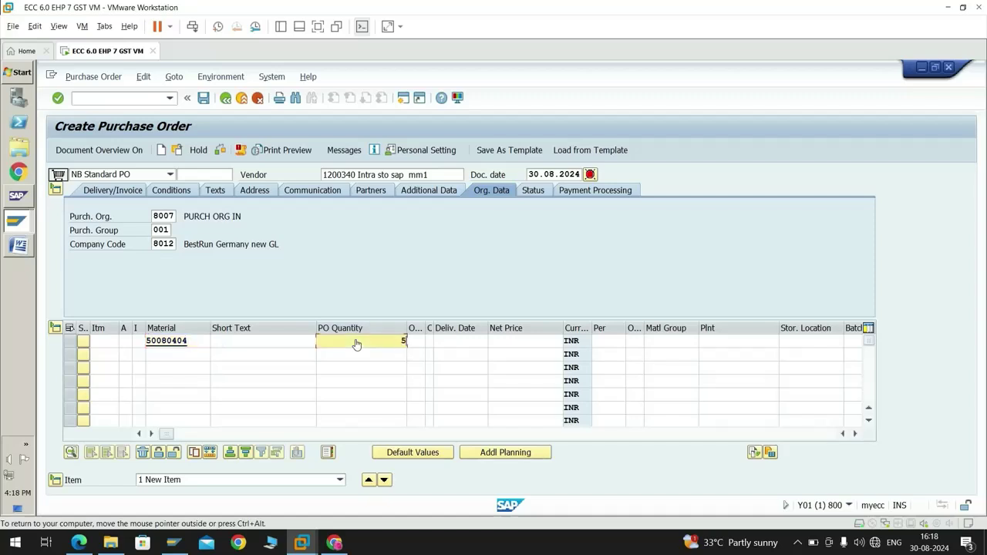
click(535, 345)
text(8000)
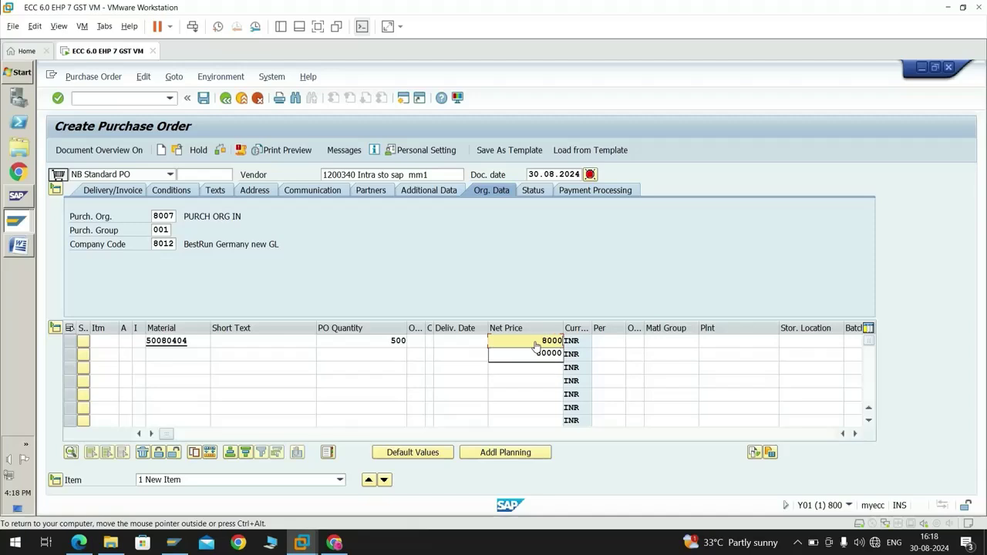
- Assign plant 8005 and storage location 8006 to the first item and validate the line
click(717, 341)
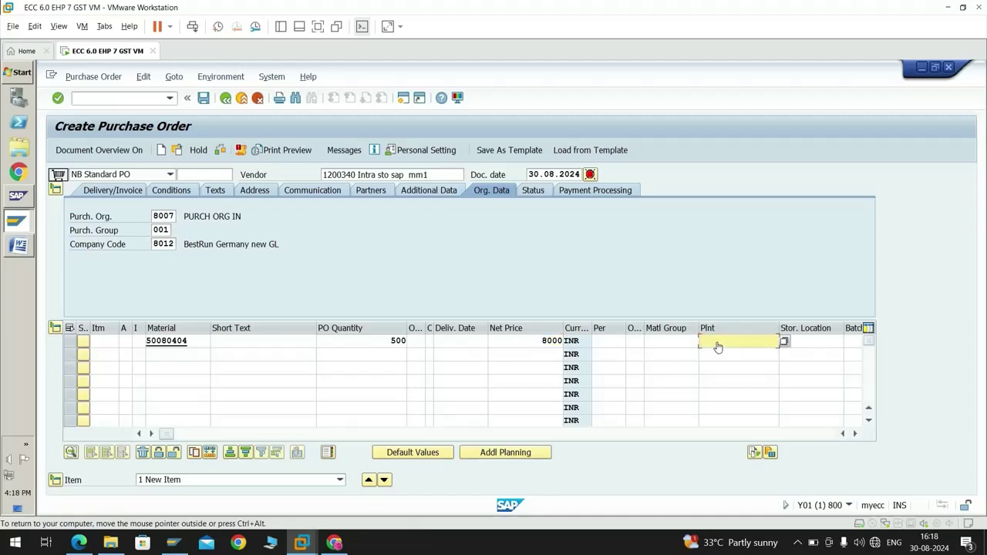
text(8005)
click(821, 341)
text(800)
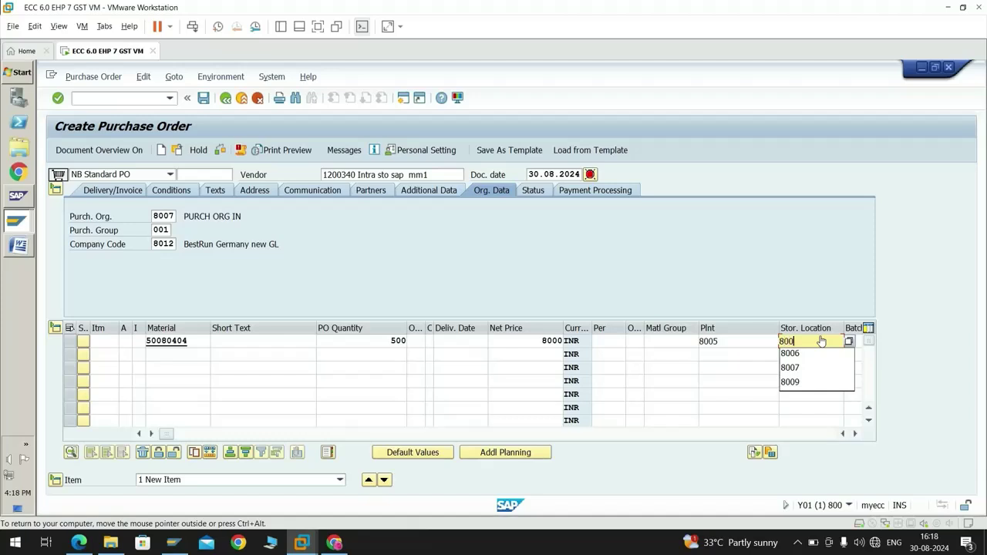
text(0)
key(BackSpace)
key(BackSpace)
click(813, 359)
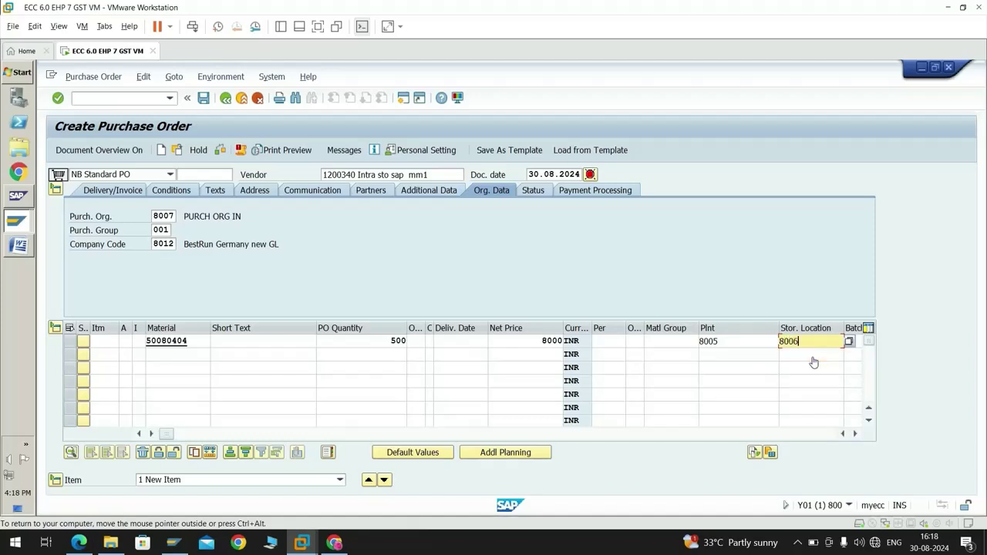
key(Return)
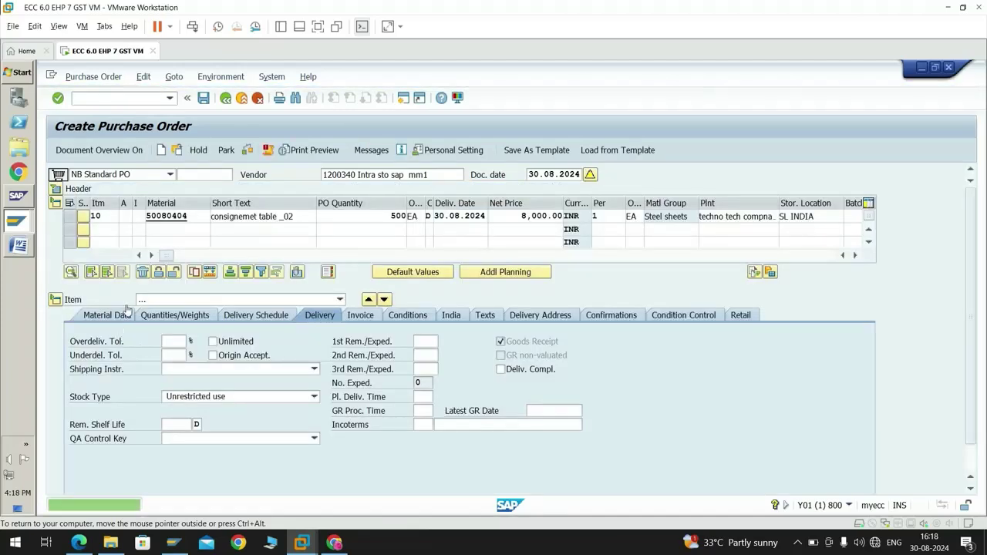
- Set the item category of item 10 to K for consignment and save the purchase order despite the system messages
click(140, 217)
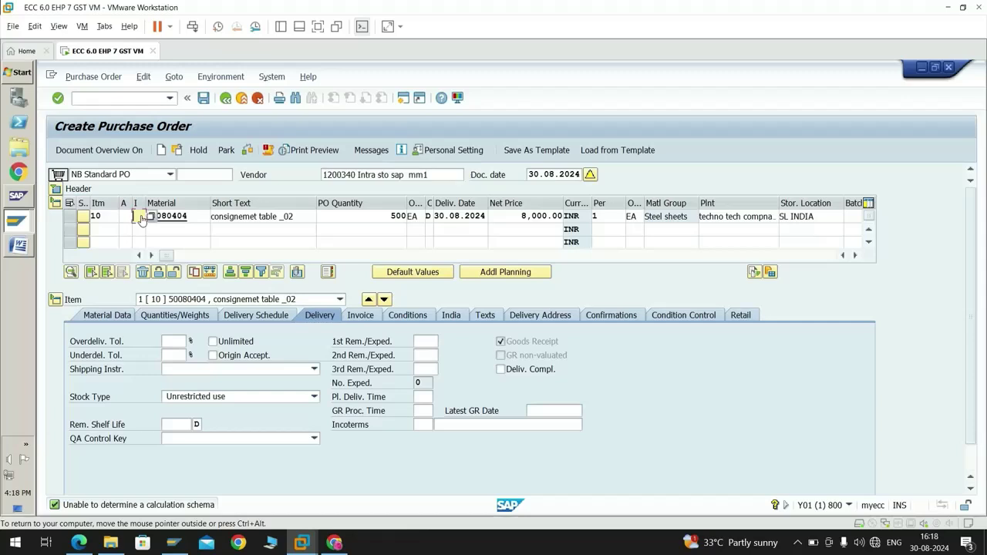
text(K)
key(Return)
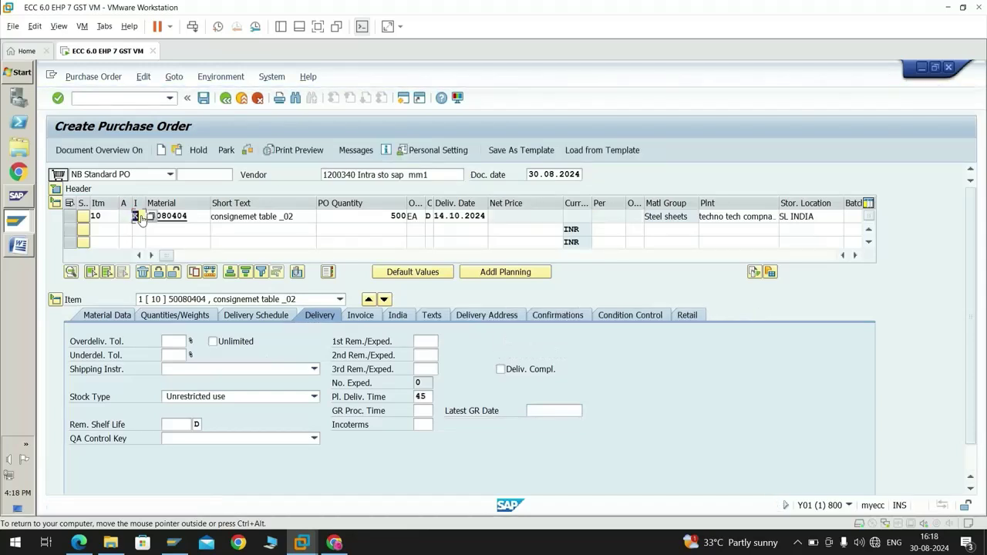
click(205, 101)
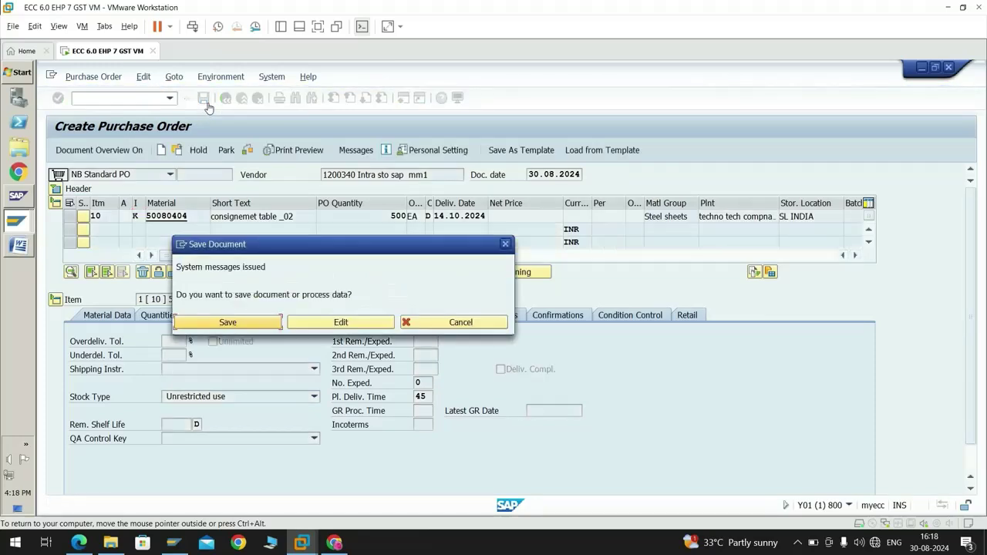
click(210, 322)
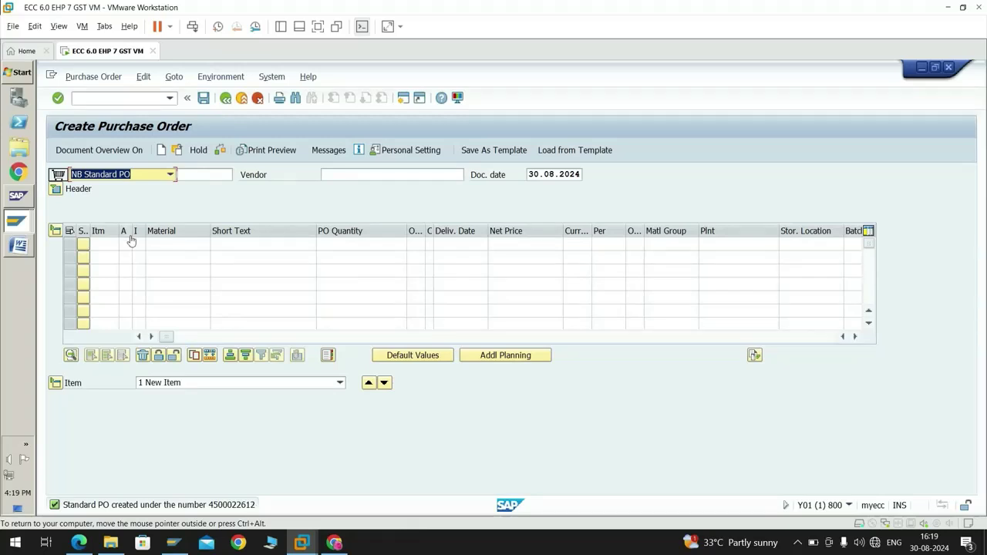
- Run the MMBE stock overview for material 50080404 in plant 8005
click(100, 101)
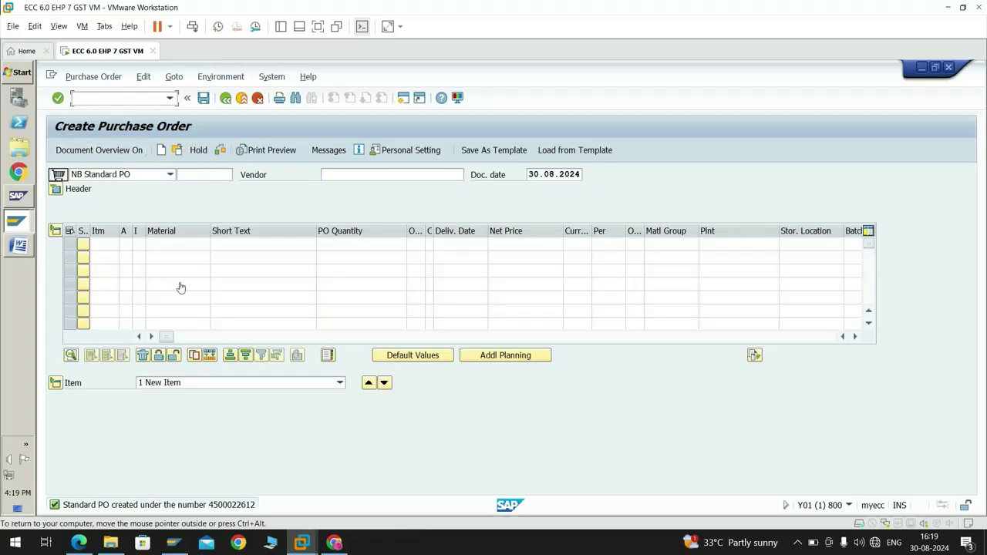
text(/nmmbe)
key(Return)
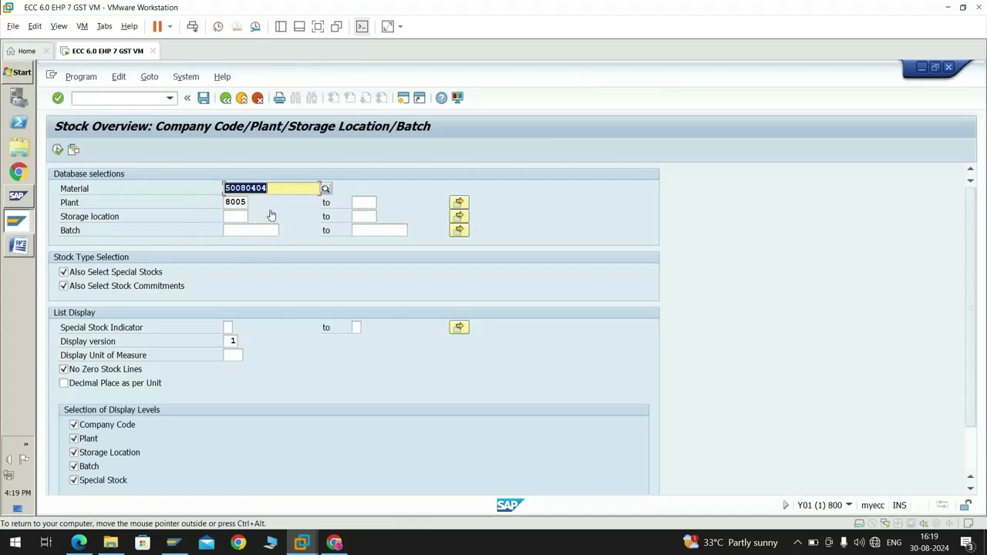
click(57, 150)
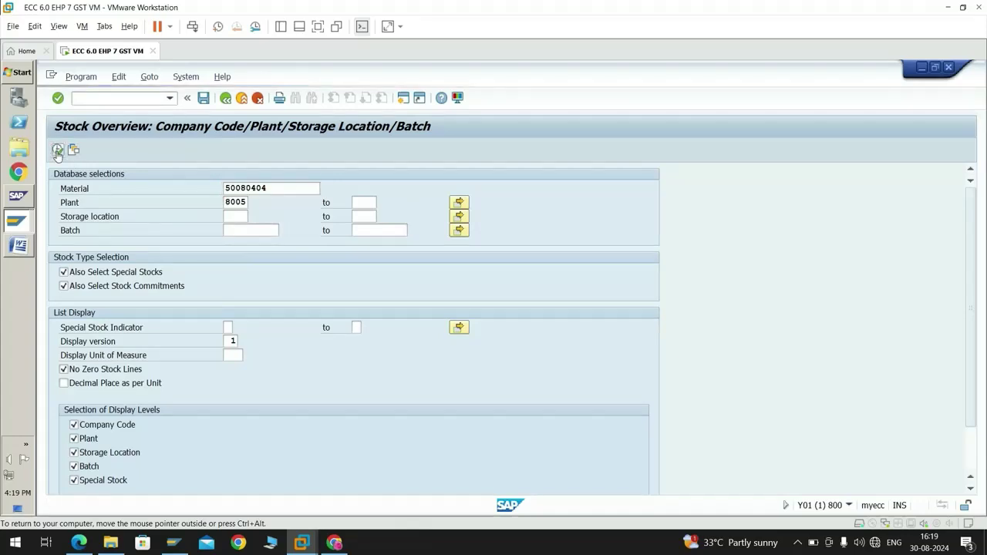